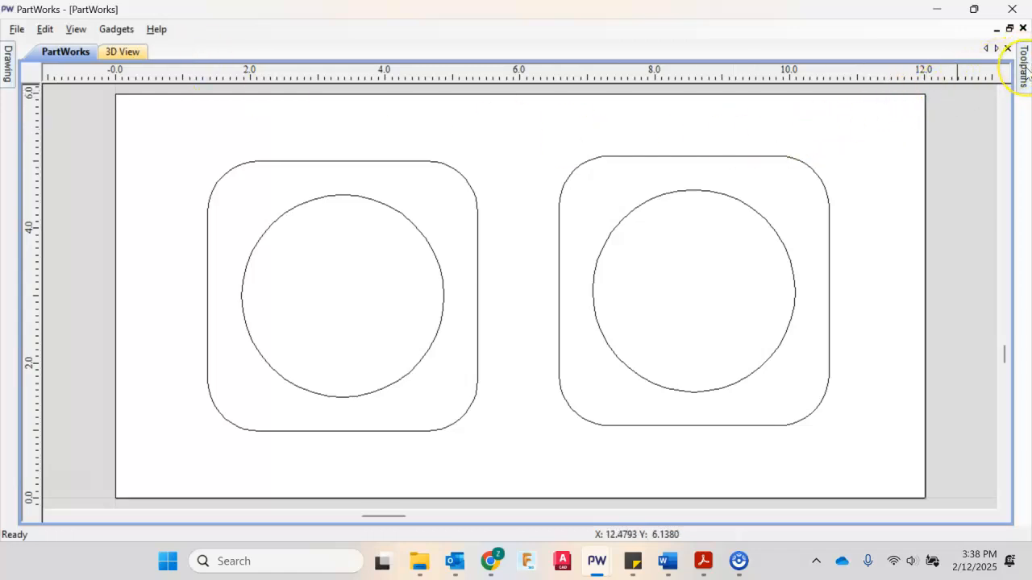
# Keep the toolpath tools pinned open and select both rounded-square outlines together.
pyautogui.click(1024, 68)
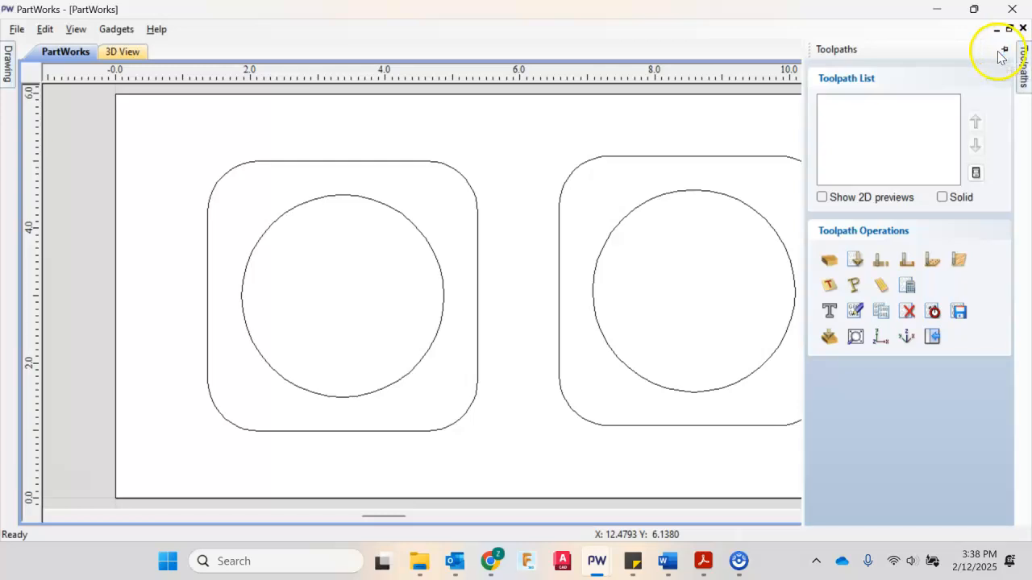
pyautogui.click(1000, 52)
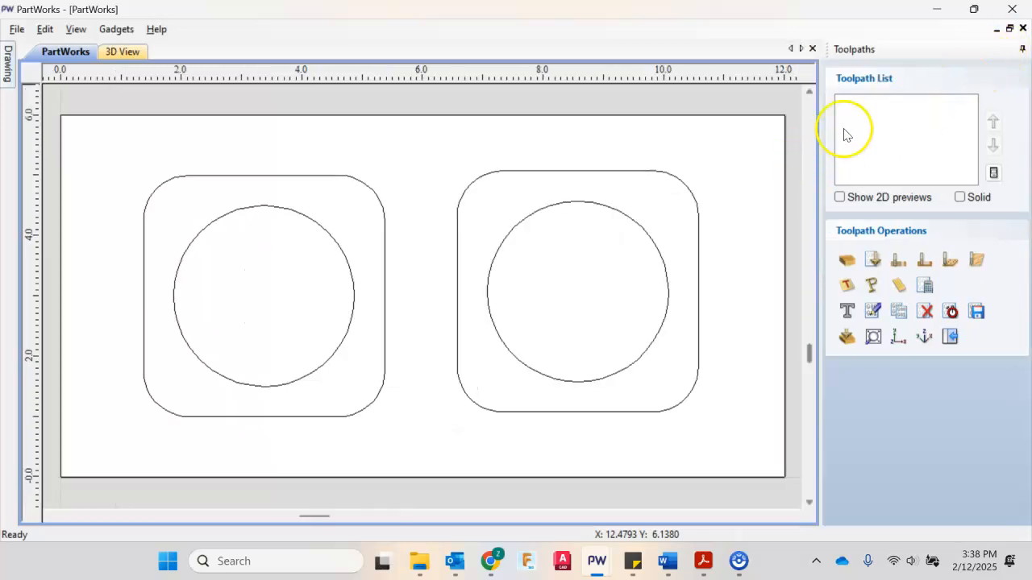
pyautogui.scroll(-2, 699, 169)
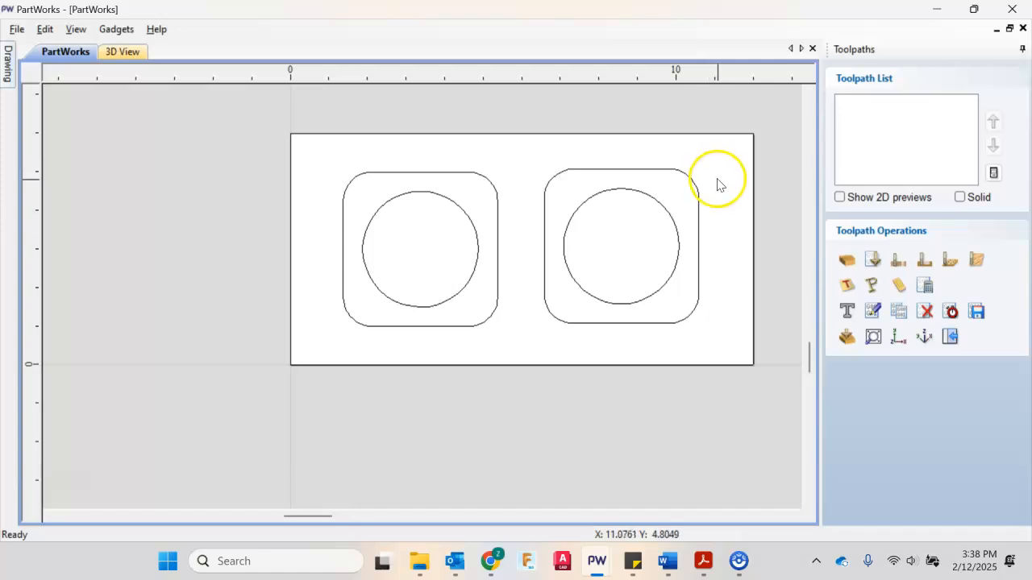
pyautogui.click(672, 169)
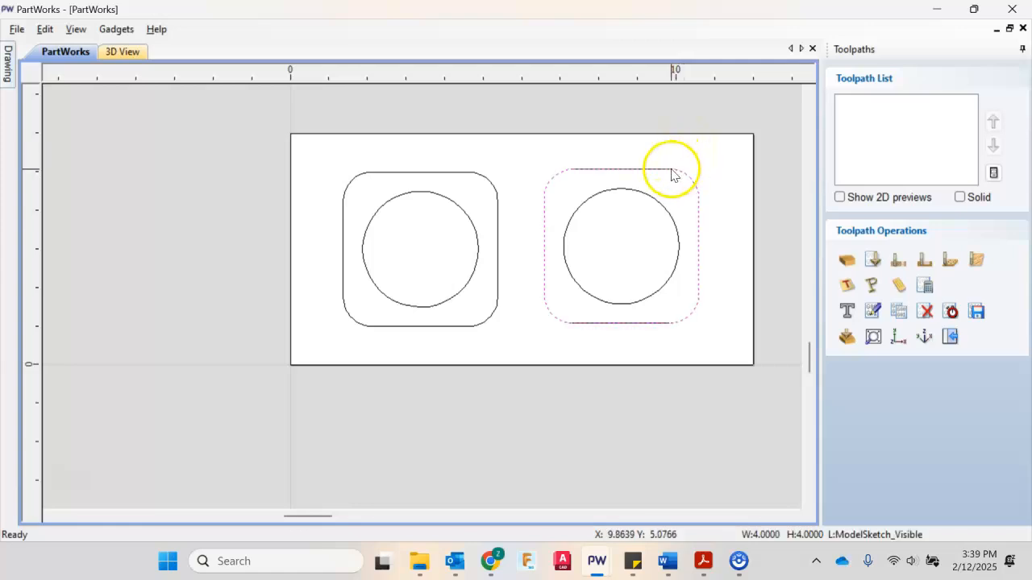
pyautogui.click(498, 201)
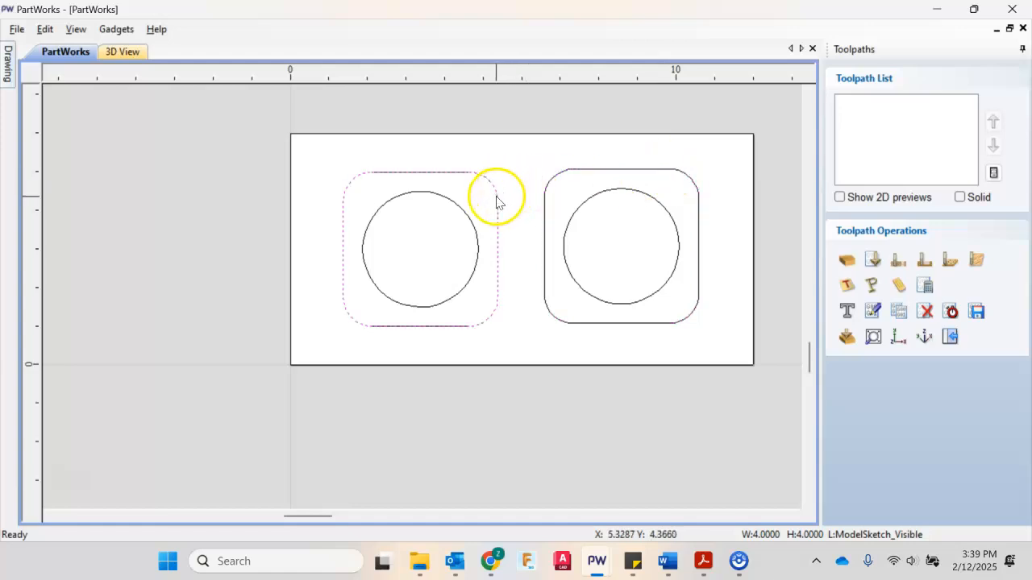
pyautogui.keyDown('shift'); pyautogui.click(548, 179); pyautogui.keyUp('shift')
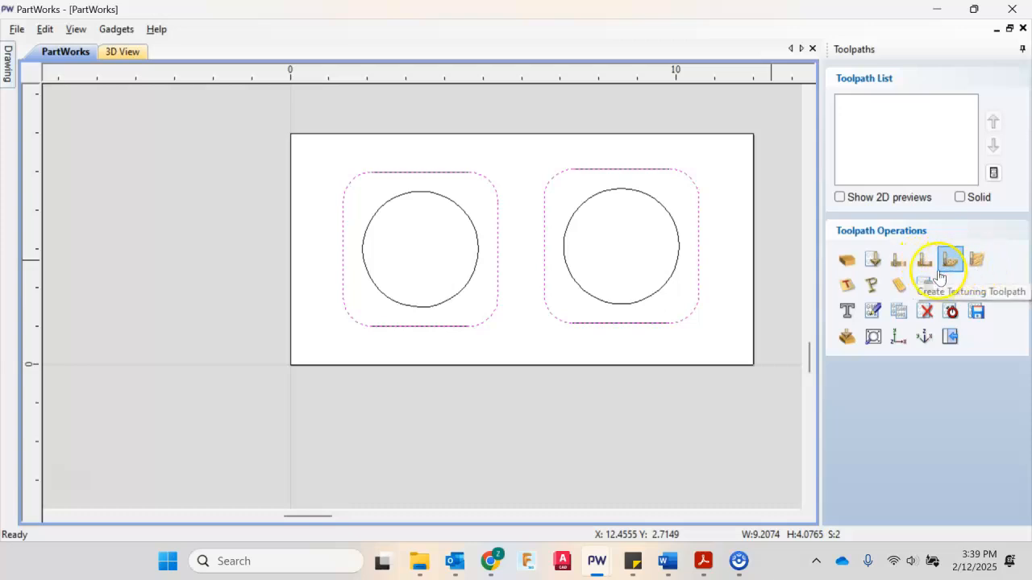
# Start a 2D profile toolpath on the selected outlines and set its cut depth to 0.5 inches.
pyautogui.click(898, 259)
pyautogui.moveTo(1024, 179); pyautogui.dragTo(1028, 105)
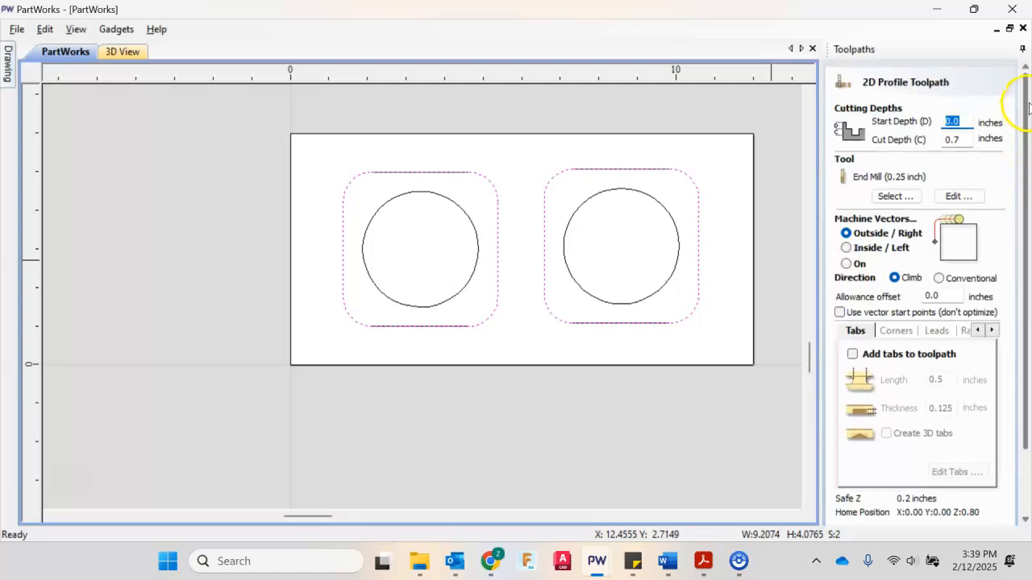
pyautogui.click(965, 141)
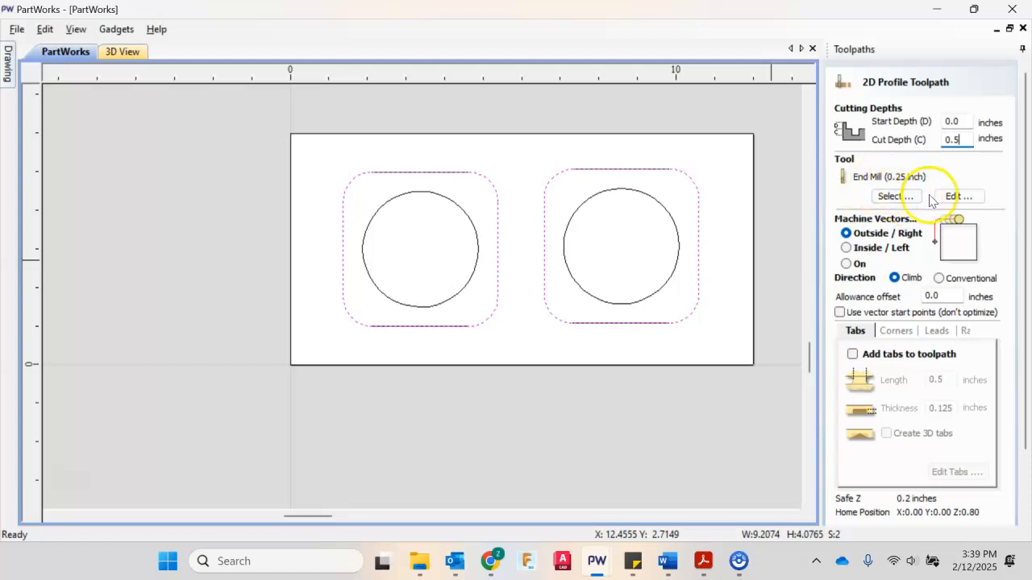
# Assign the End Mill (0.25 inch) from the tool database's inch tools to the profile toolpath.
pyautogui.click(915, 203)
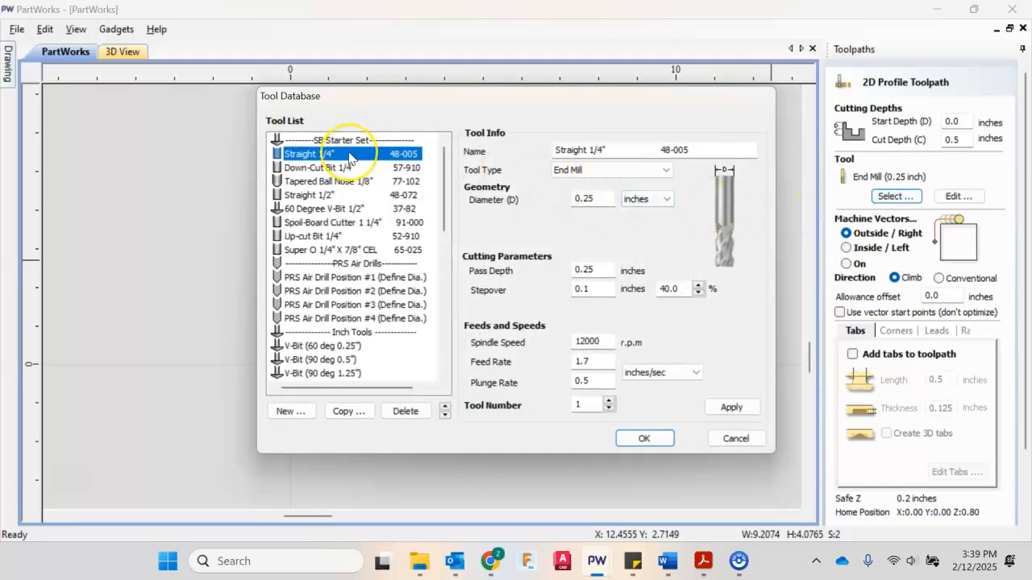
pyautogui.scroll(-1, 349, 157)
pyautogui.scroll(-1, 349, 157)
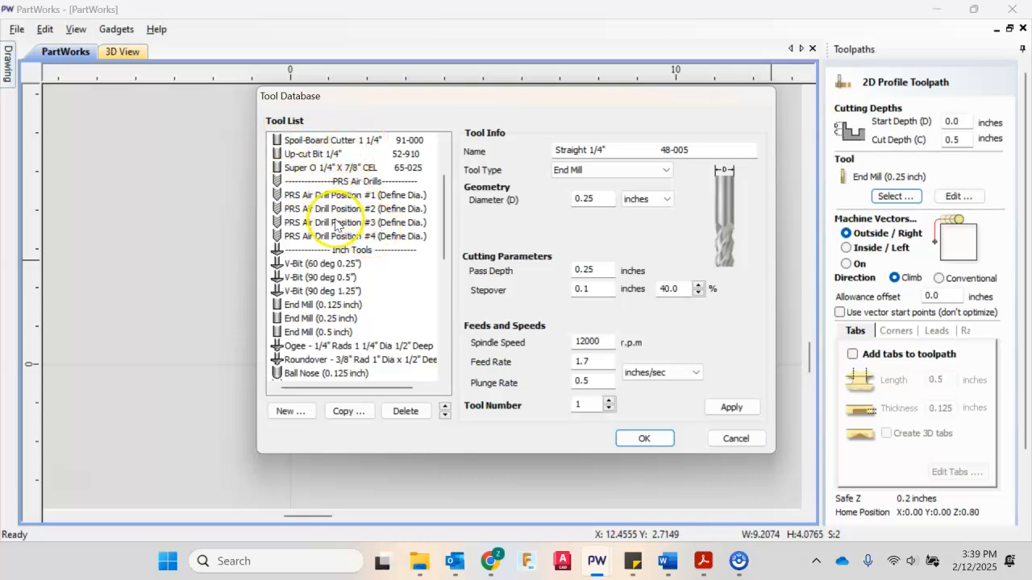
pyautogui.scroll(-1, 355, 266)
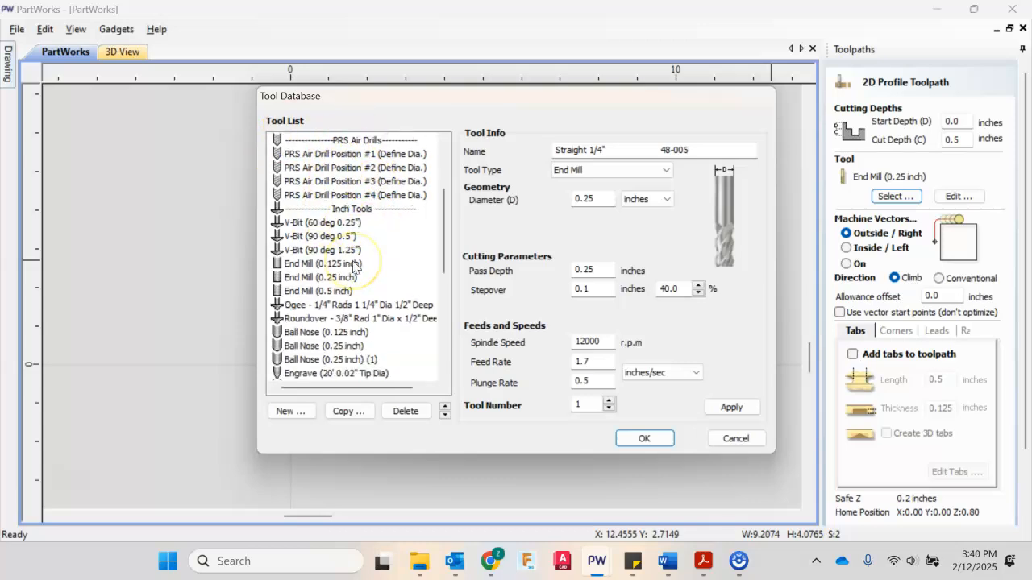
pyautogui.click(338, 278)
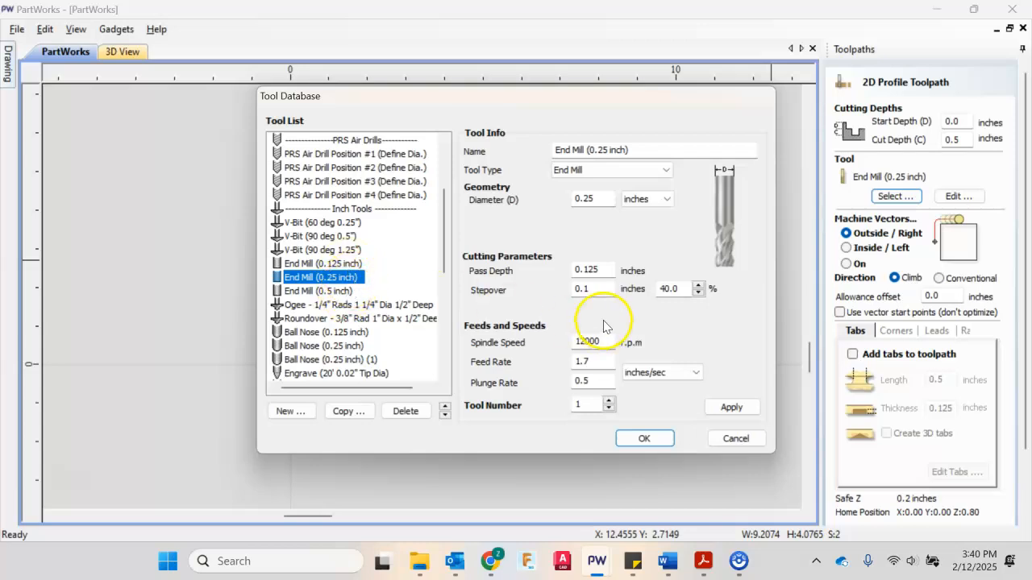
pyautogui.click(658, 439)
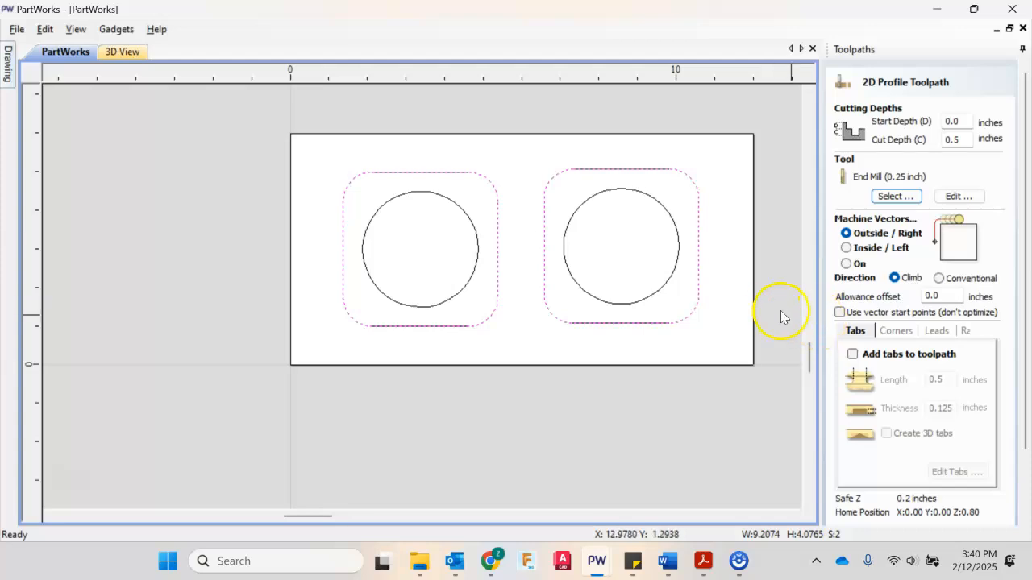
# Enable tabs on the profile toolpath and place one on each vertical side of both rounded squares.
pyautogui.click(852, 356)
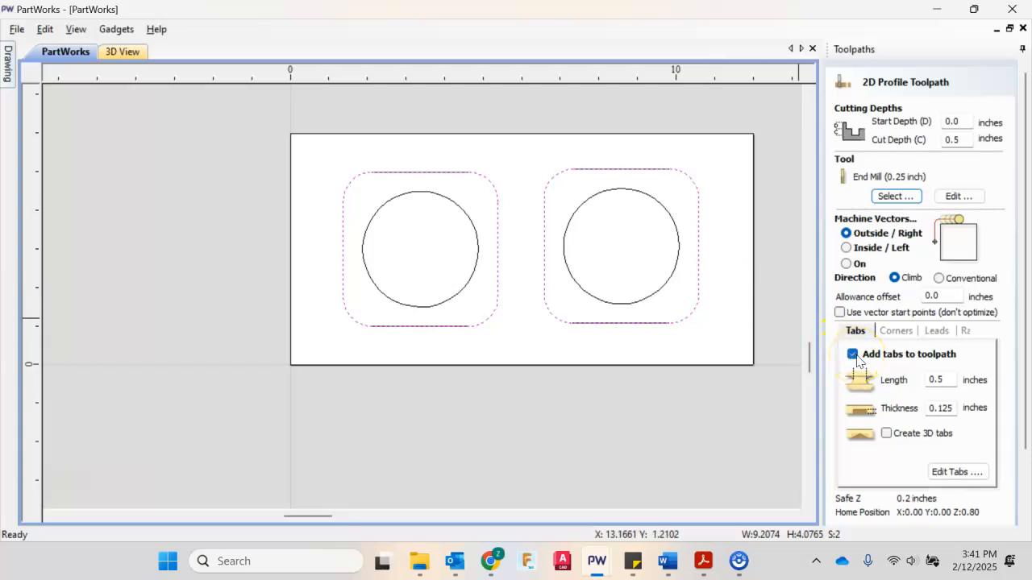
pyautogui.click(955, 471)
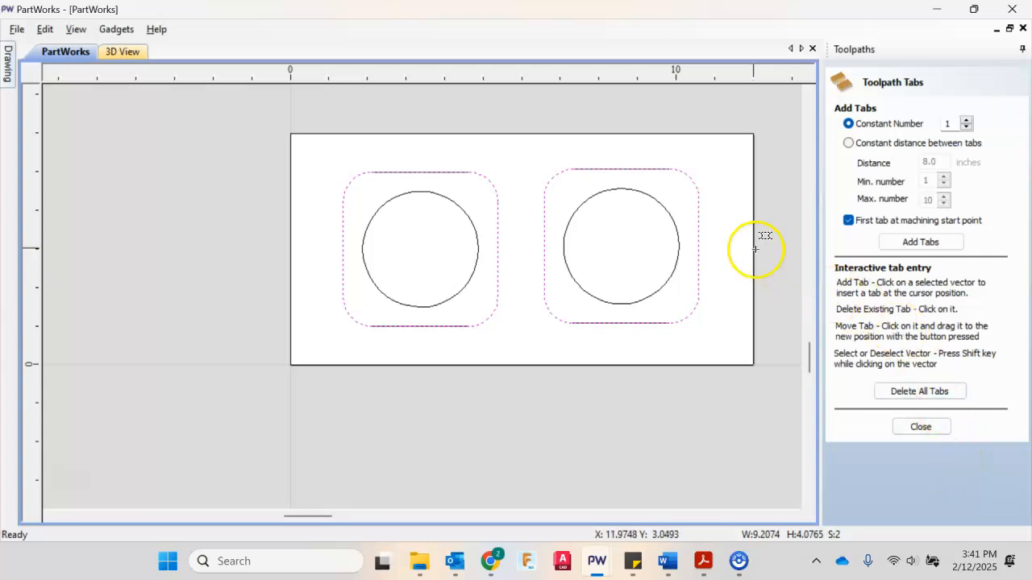
pyautogui.click(699, 229)
pyautogui.click(545, 243)
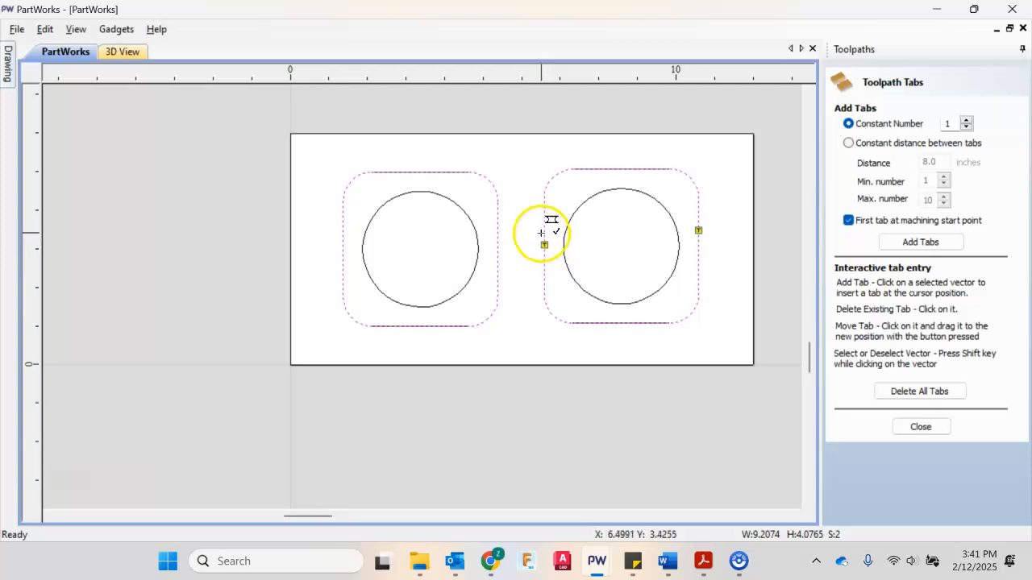
pyautogui.click(499, 232)
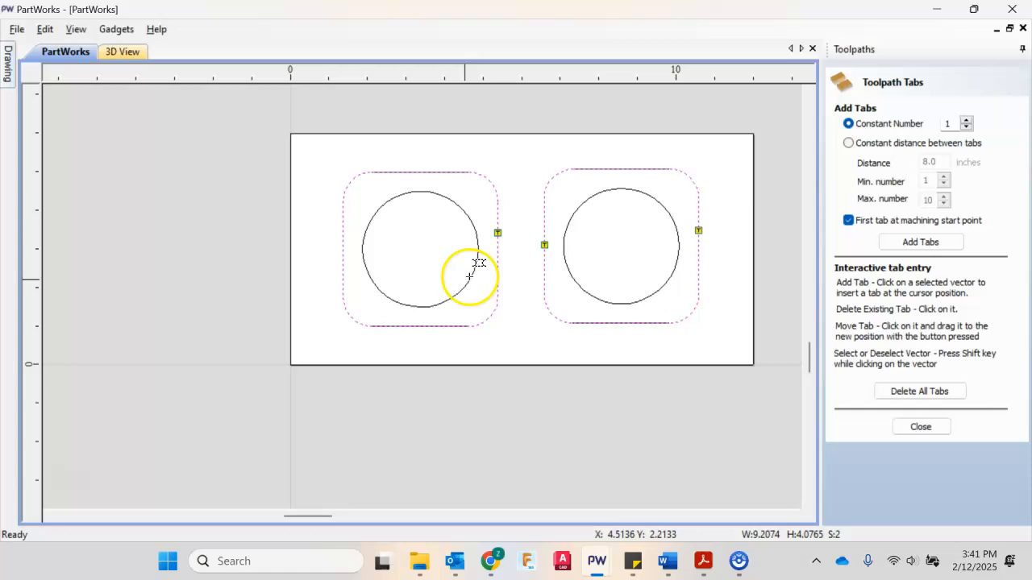
pyautogui.click(342, 253)
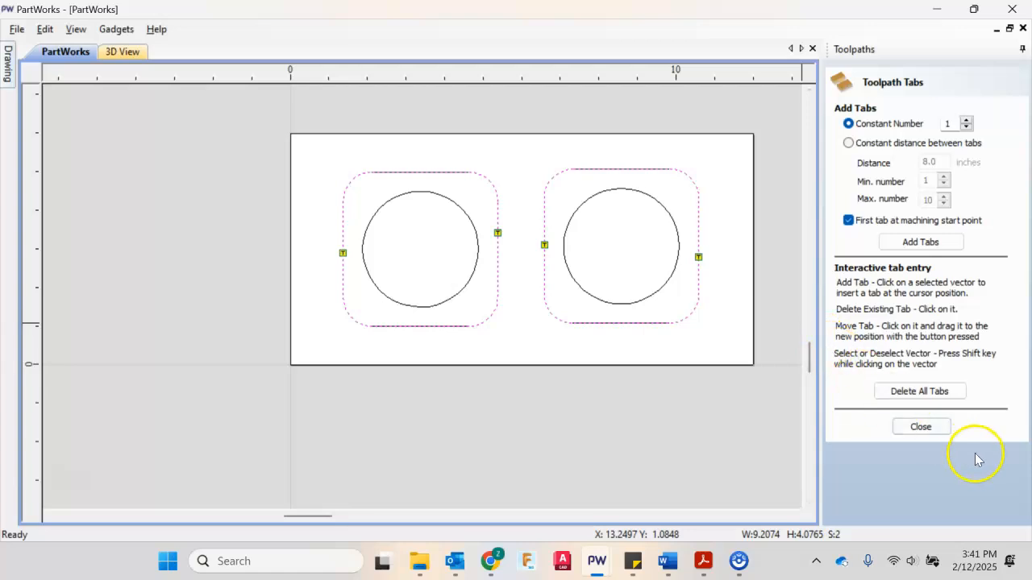
pyautogui.click(937, 434)
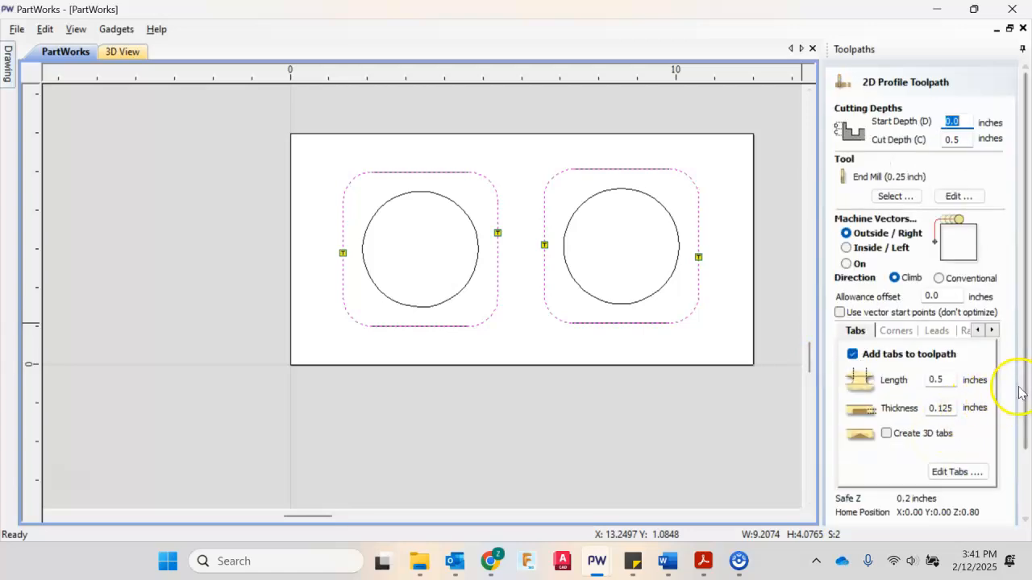
# Calculate the outside profile toolpath, simulate its cut in the 3D preview, and close the preview.
pyautogui.moveTo(1024, 371); pyautogui.dragTo(1018, 459)
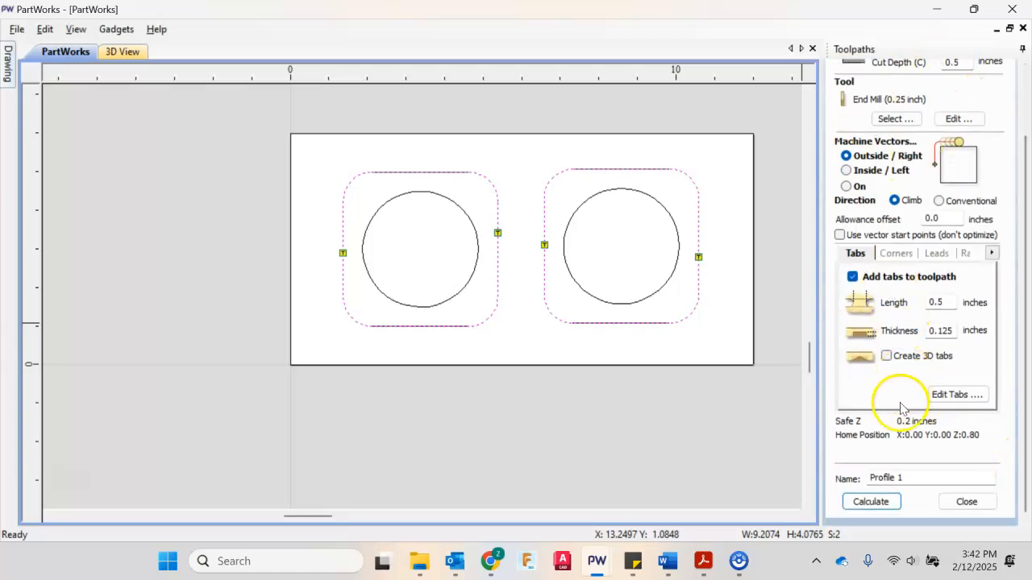
pyautogui.click(885, 502)
pyautogui.click(885, 504)
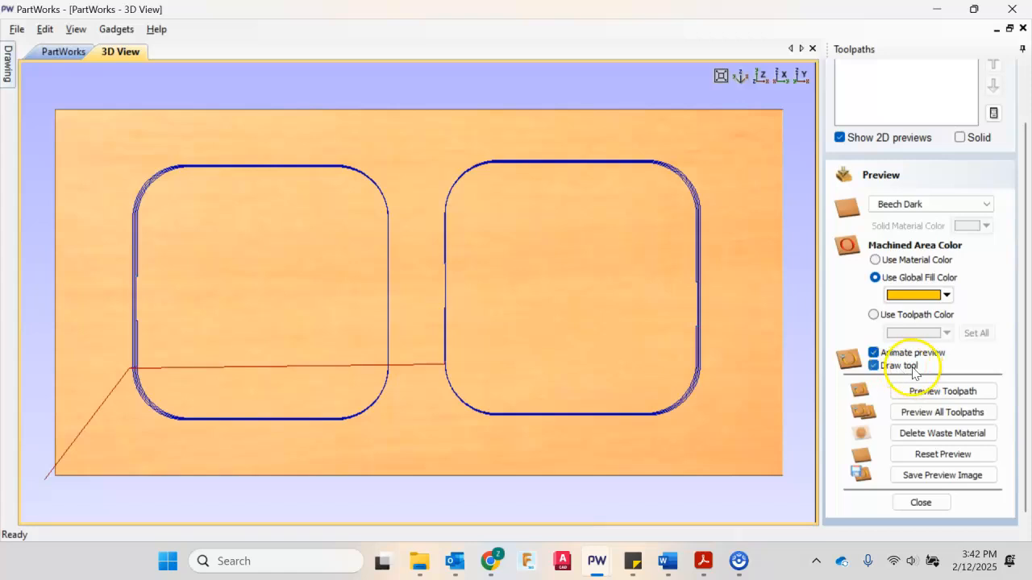
pyautogui.click(960, 400)
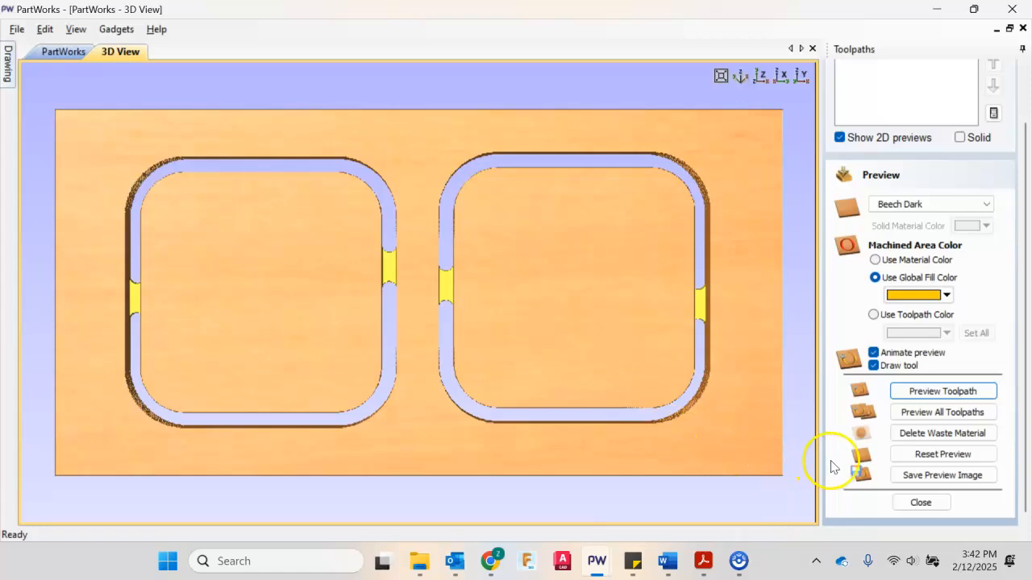
pyautogui.click(908, 503)
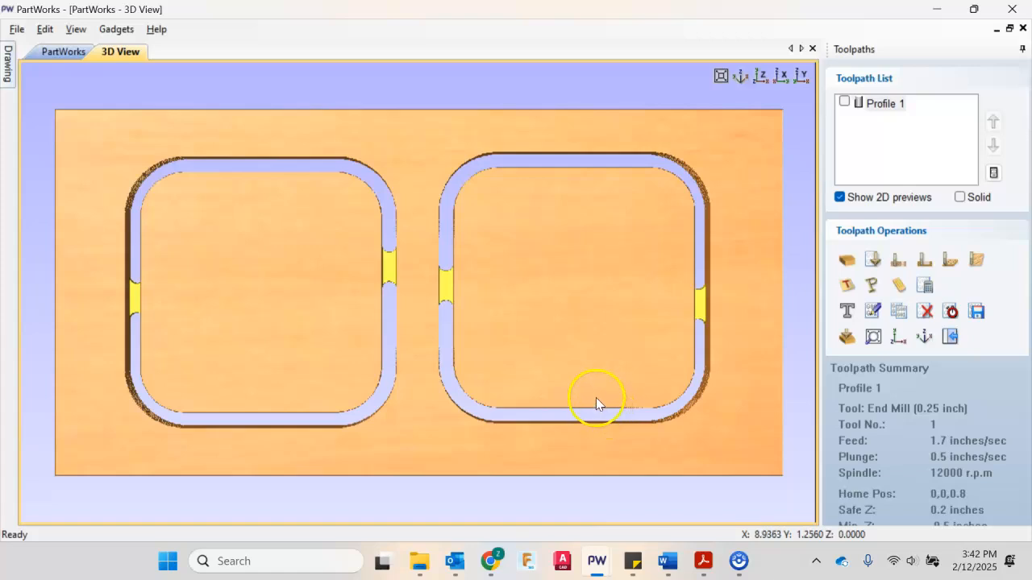
# Select both circles in the 2D drawing and calculate a 0.125-inch-deep offset pocket toolpath with the 0.25 inch end mill.
pyautogui.click(64, 51)
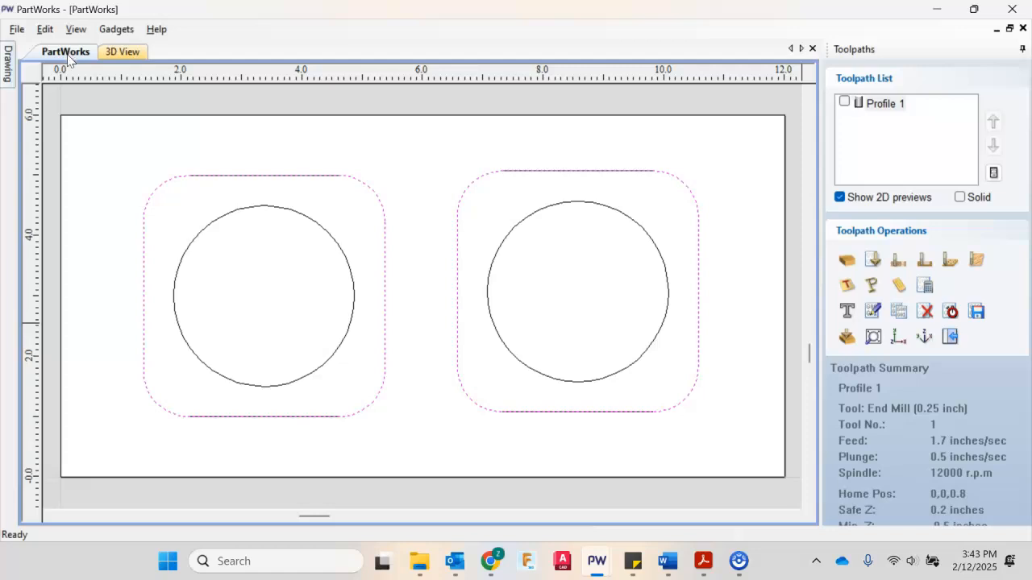
pyautogui.click(263, 208)
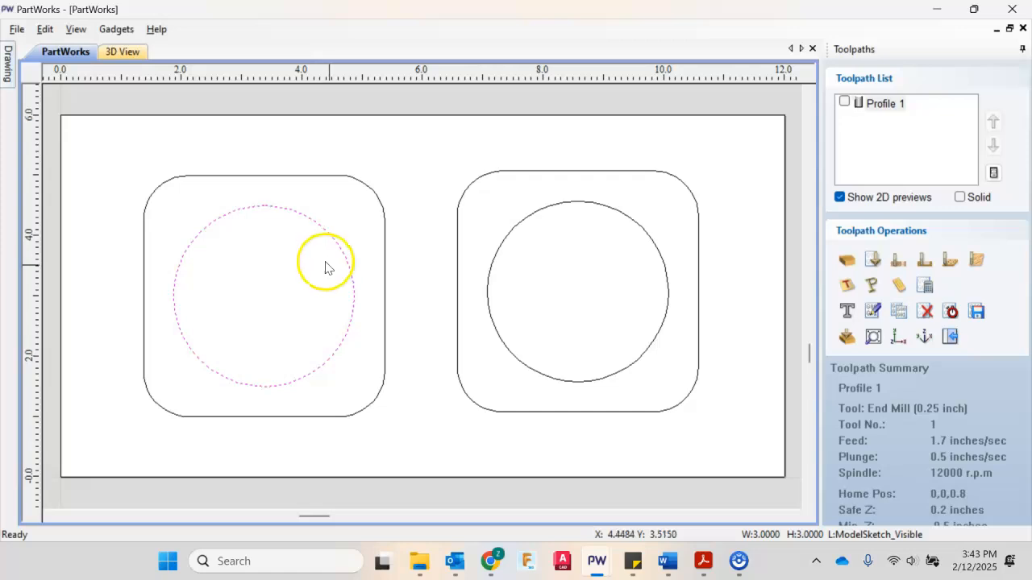
pyautogui.keyDown('shift'); pyautogui.click(496, 252); pyautogui.keyUp('shift')
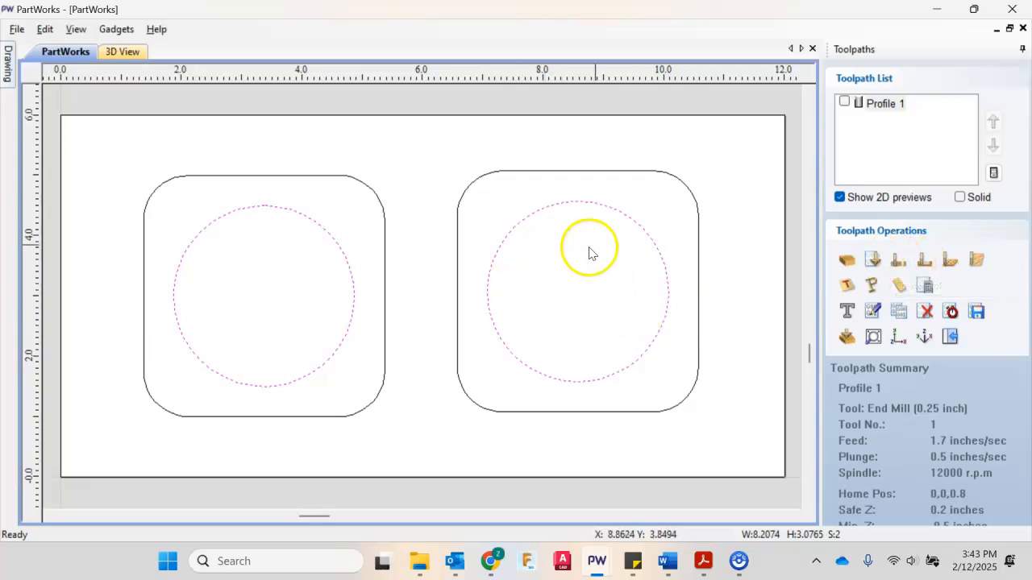
pyautogui.click(924, 262)
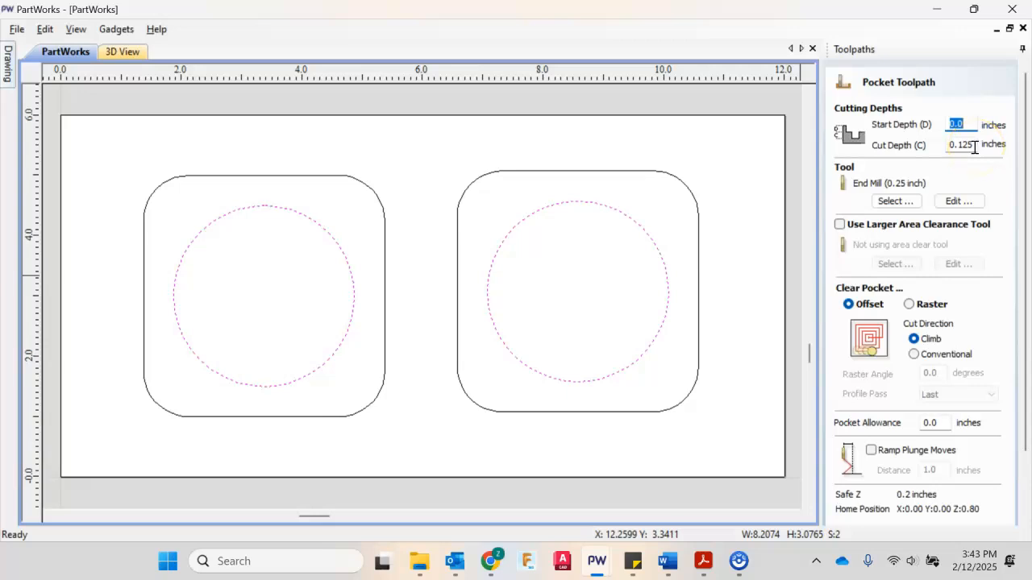
pyautogui.click(904, 200)
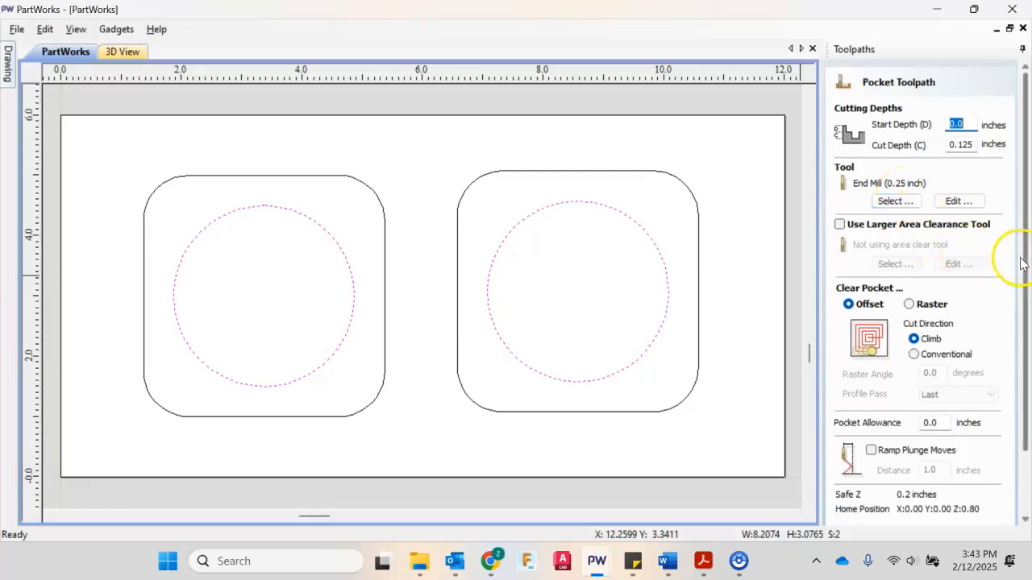
pyautogui.scroll(-2, 1013, 261)
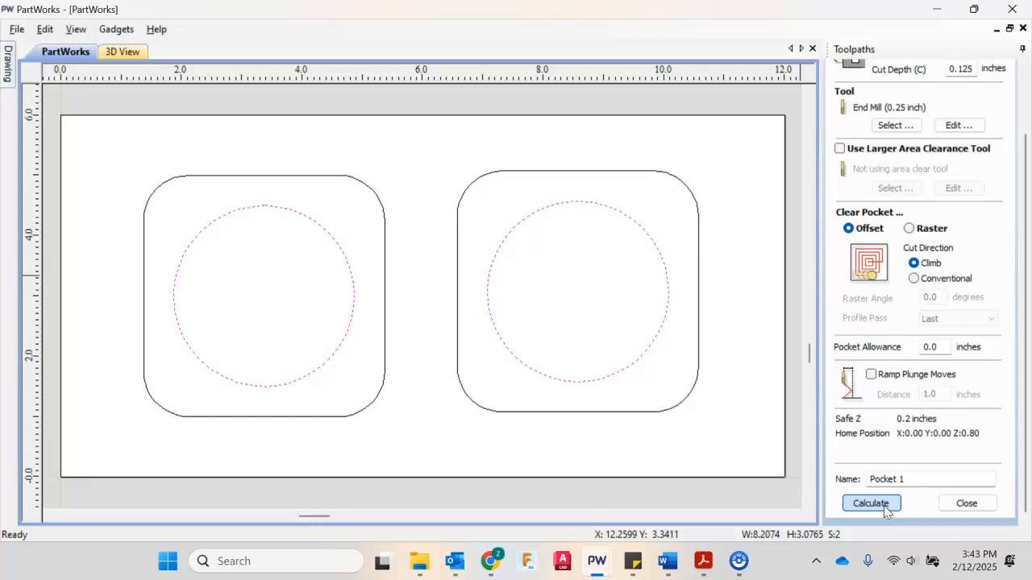
pyautogui.click(871, 503)
# Simulate the pocket toolpath and inspect the machined board in an isometric 3D view alongside the 2D drawing and toolpath list.
pyautogui.click(957, 394)
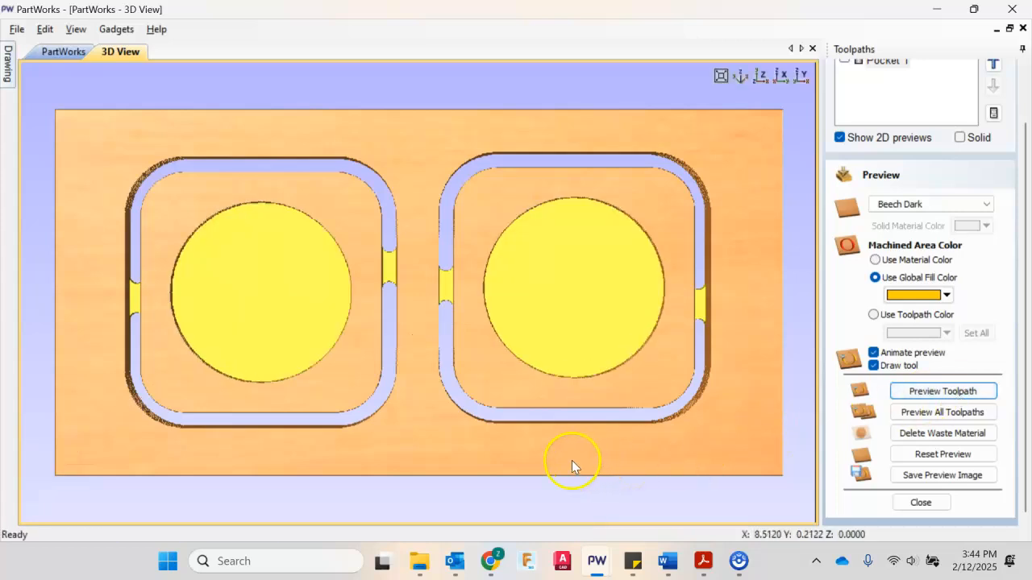
pyautogui.click(739, 76)
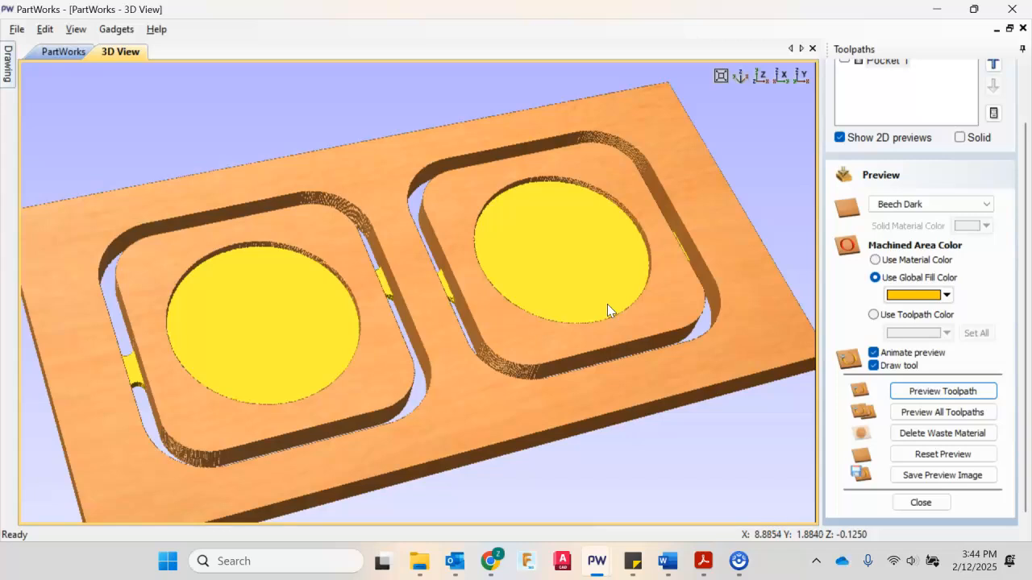
pyautogui.click(66, 55)
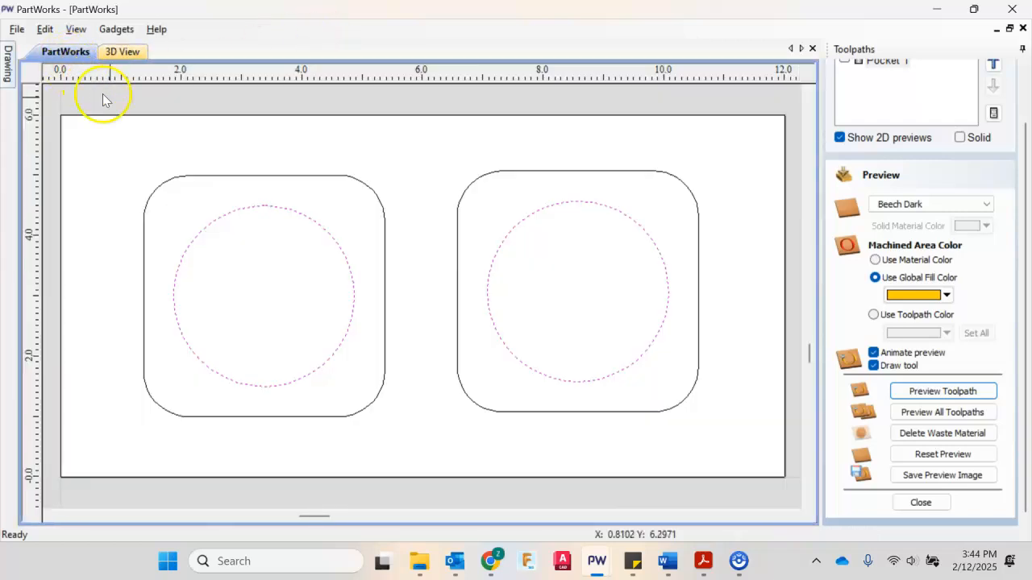
pyautogui.click(124, 51)
pyautogui.moveTo(1025, 145); pyautogui.dragTo(1028, 96)
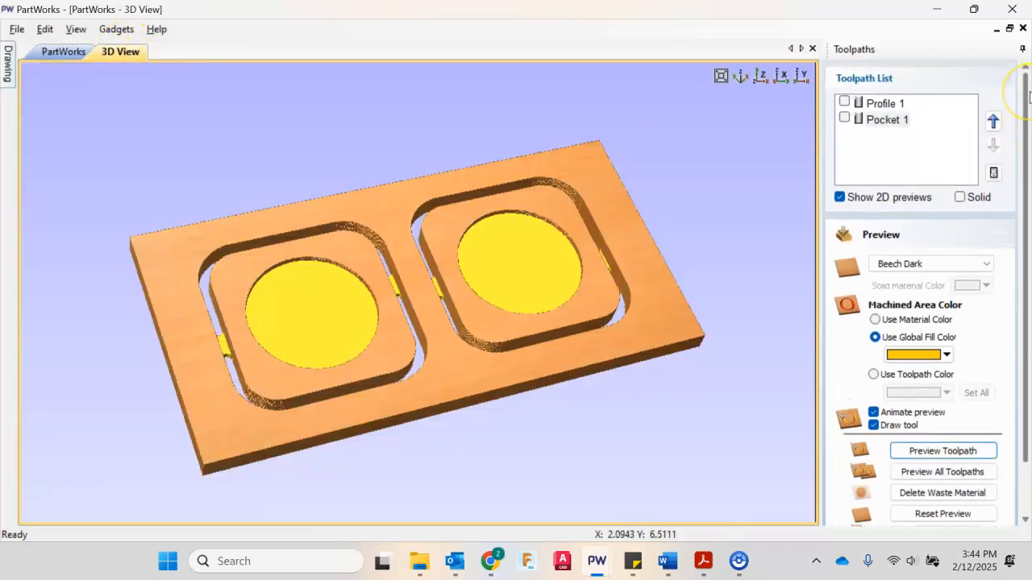